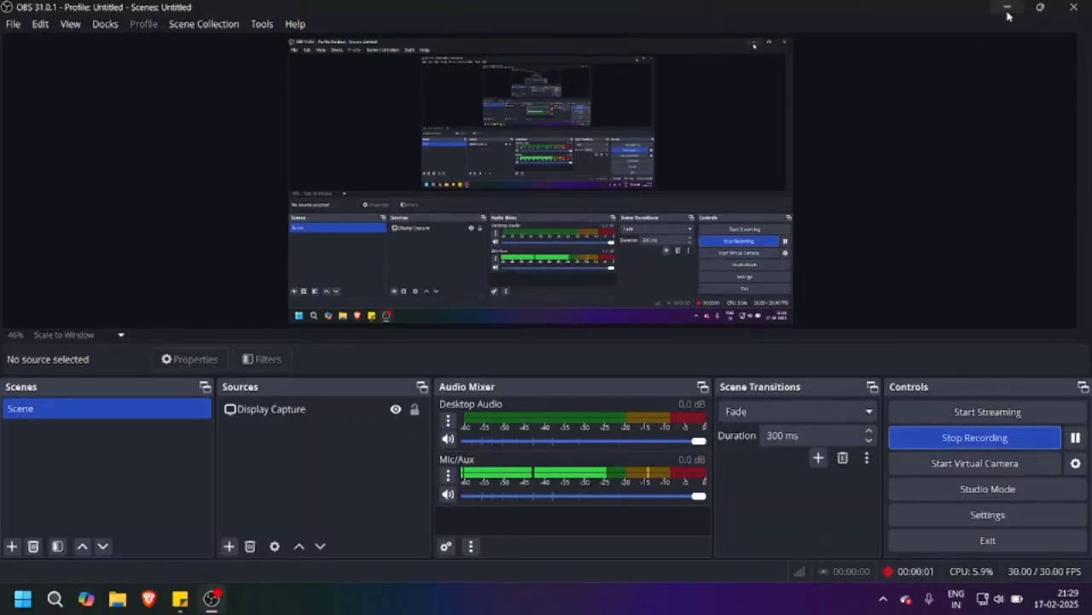
# - Minimize the recorder and open the OneDrive tray panel showing the Personal Vault warning
pyautogui.click(1007, 9)
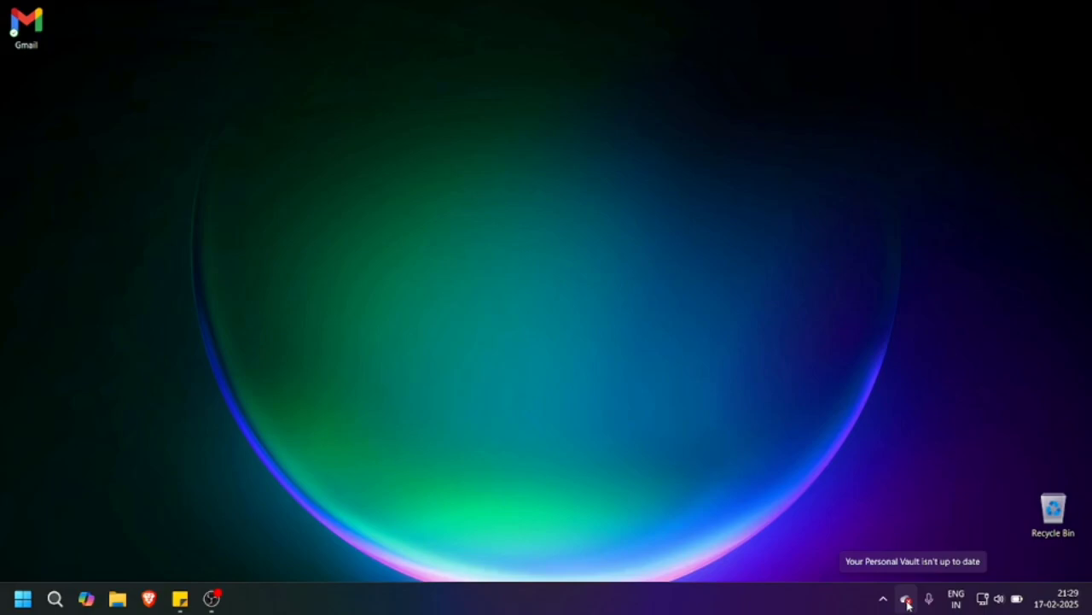
pyautogui.click(906, 600)
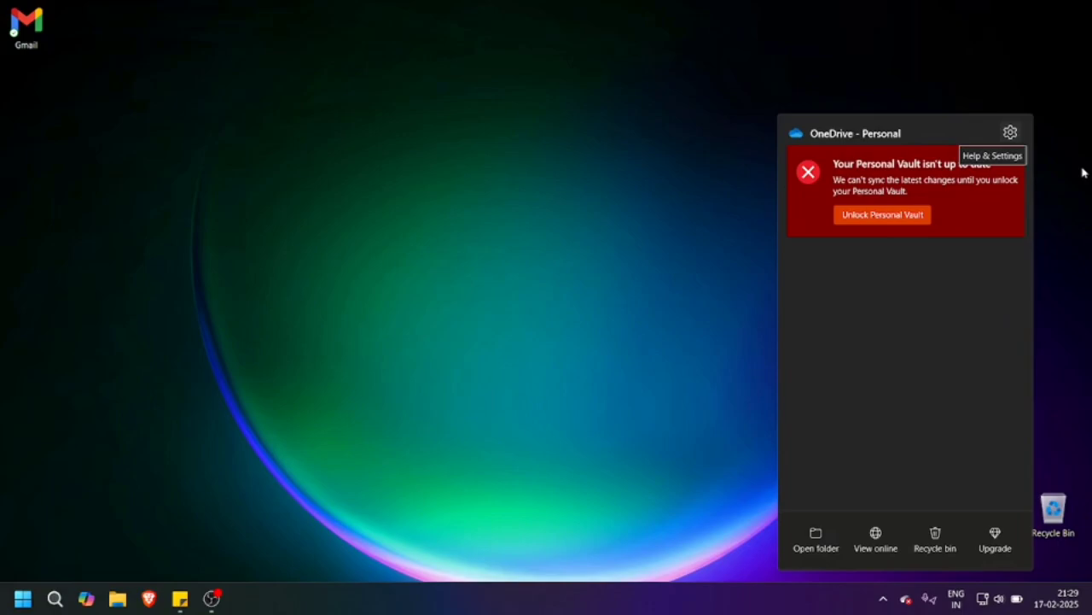
# - Open OneDrive Settings from the Help & Settings gear, landing on Sync and backup
pyautogui.click(1011, 132)
pyautogui.click(880, 397)
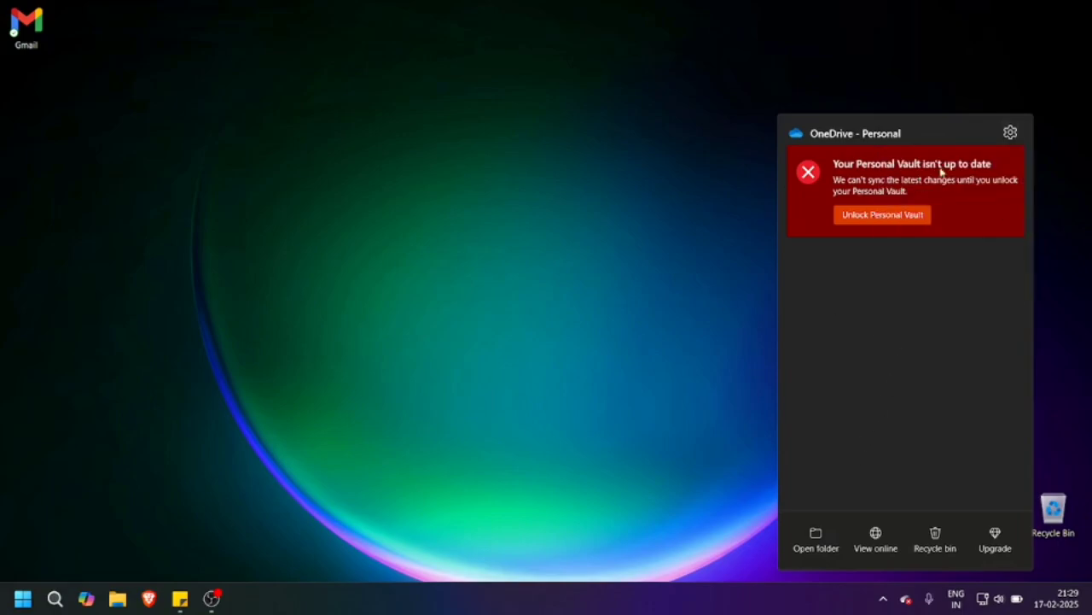
pyautogui.click(1014, 134)
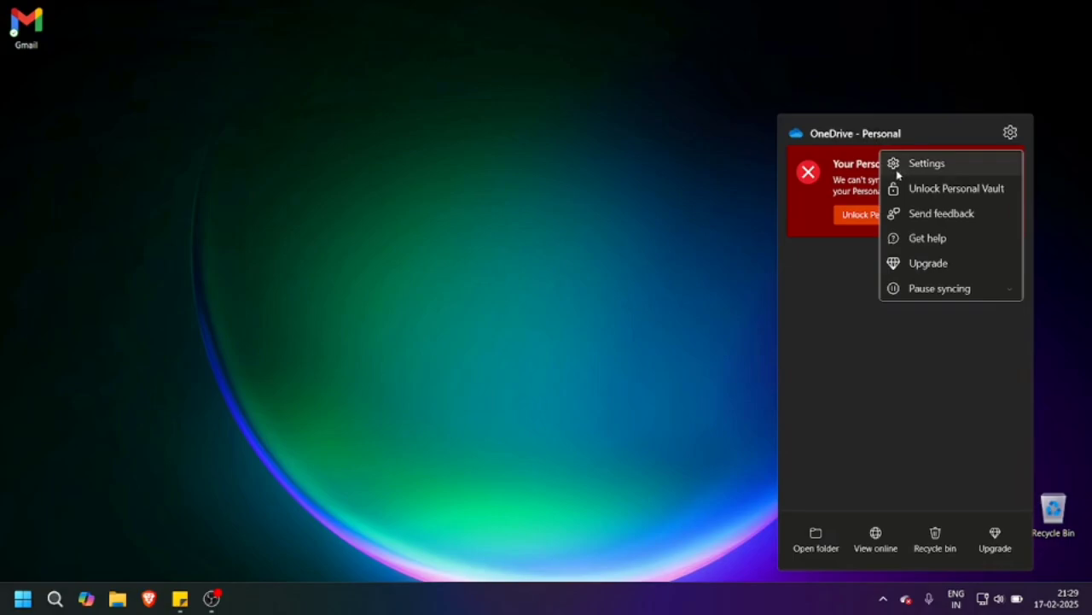
pyautogui.click(958, 167)
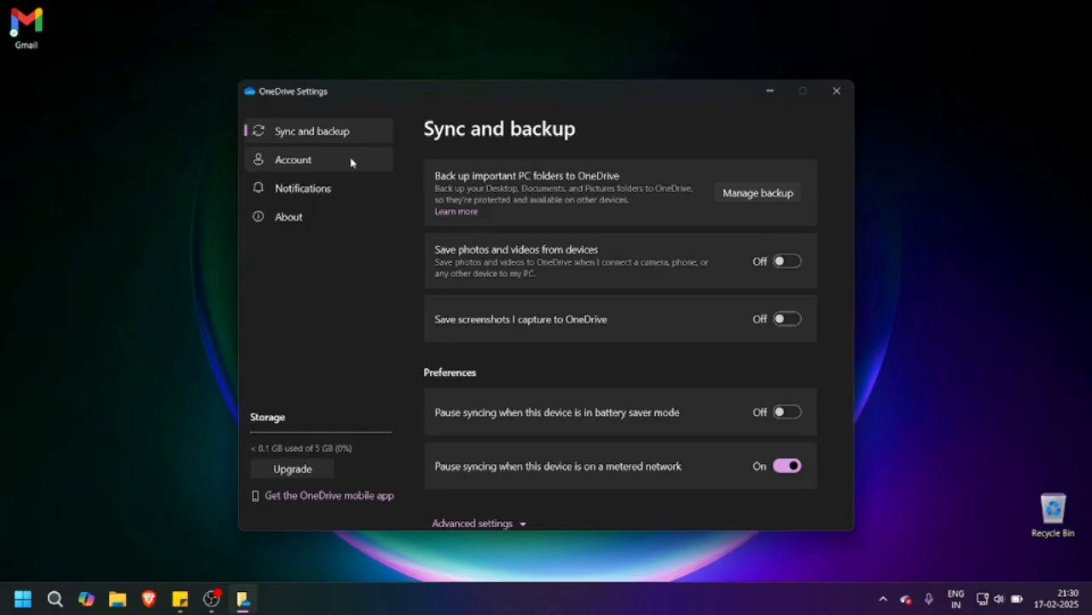
# - Switch to the Account page, keeping the Personal Vault lock time at 20 minutes
pyautogui.click(350, 162)
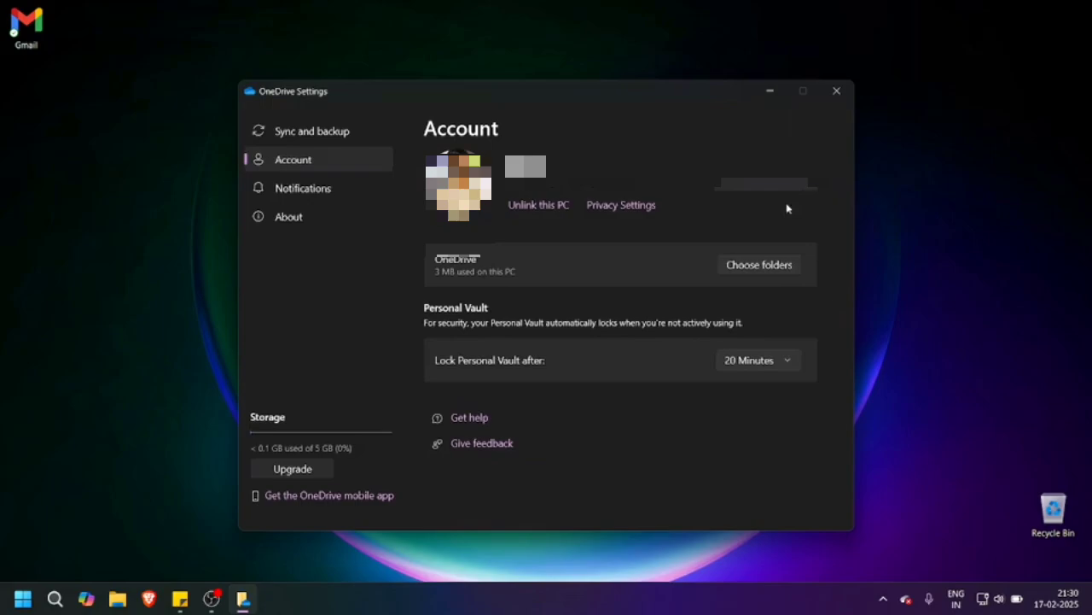
pyautogui.click(749, 360)
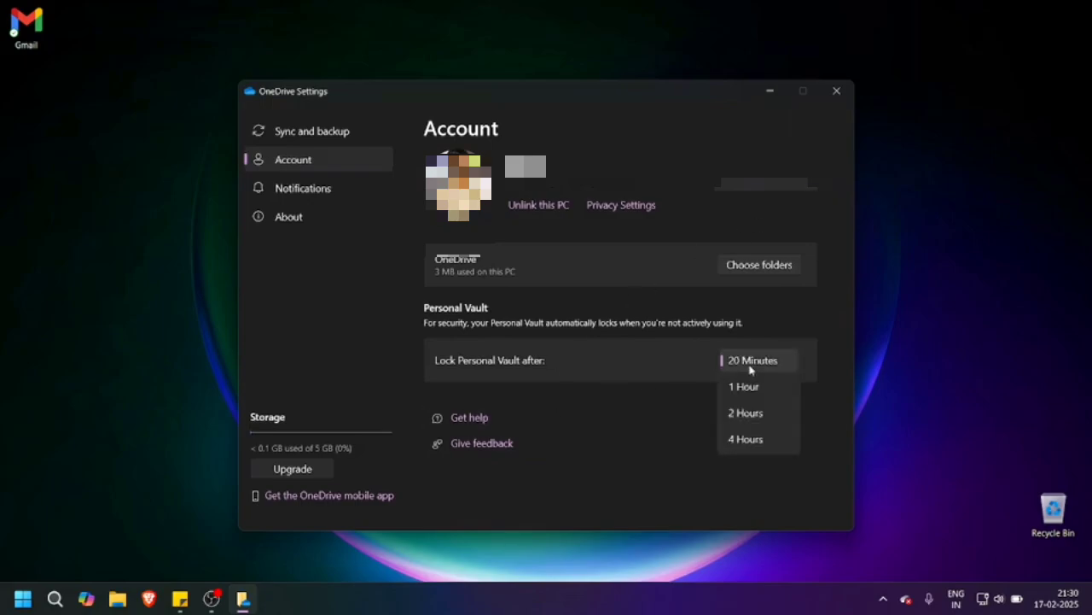
pyautogui.click(563, 215)
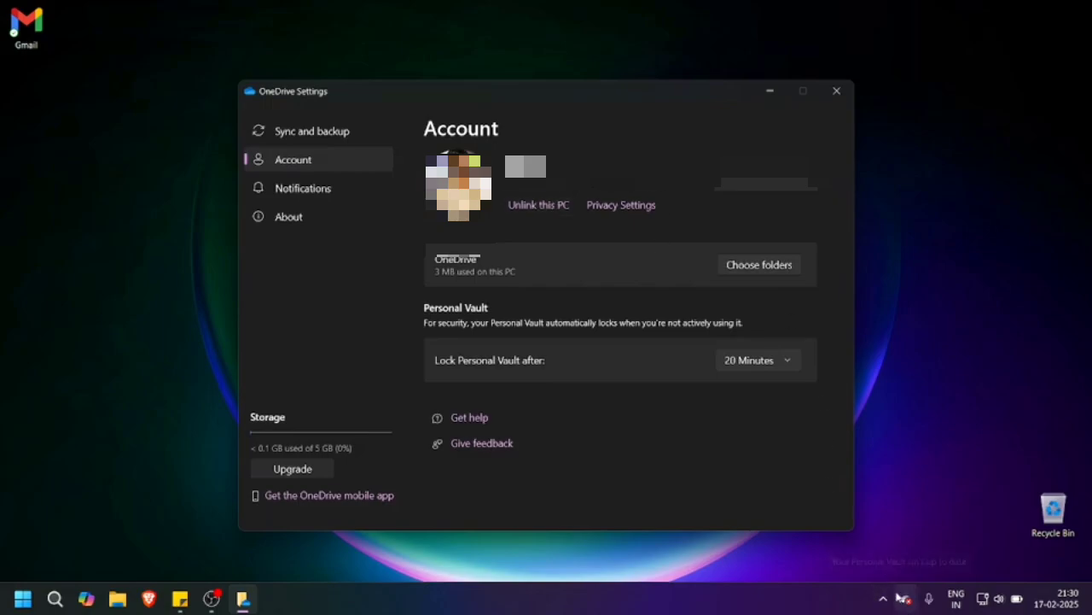
# - Unlink the account from this PC and confirm OneDrive shows 'Not signed in'
pyautogui.click(538, 206)
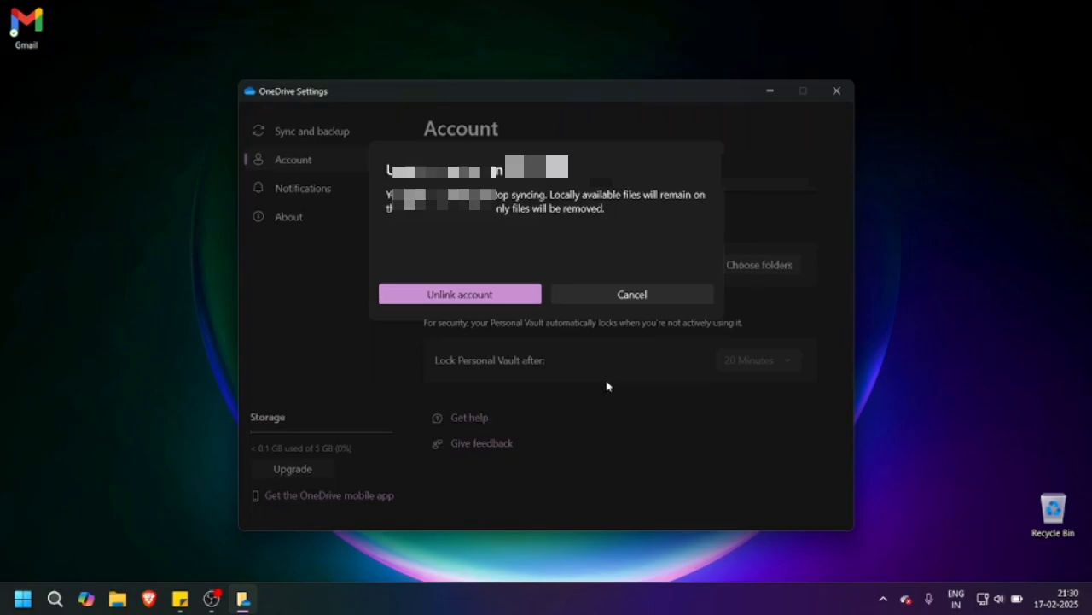
pyautogui.click(504, 297)
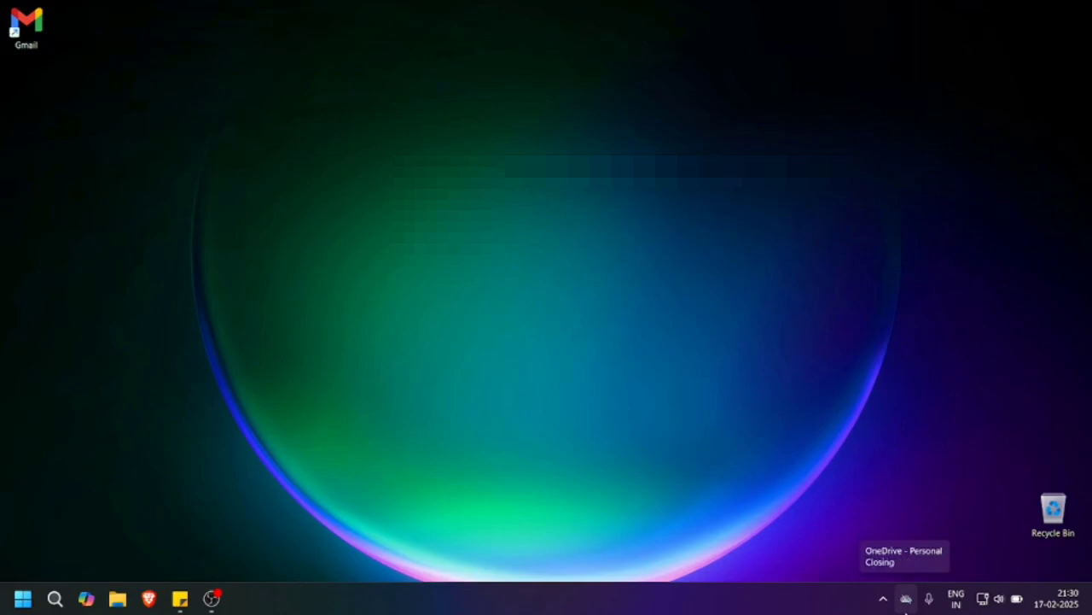
pyautogui.click(907, 600)
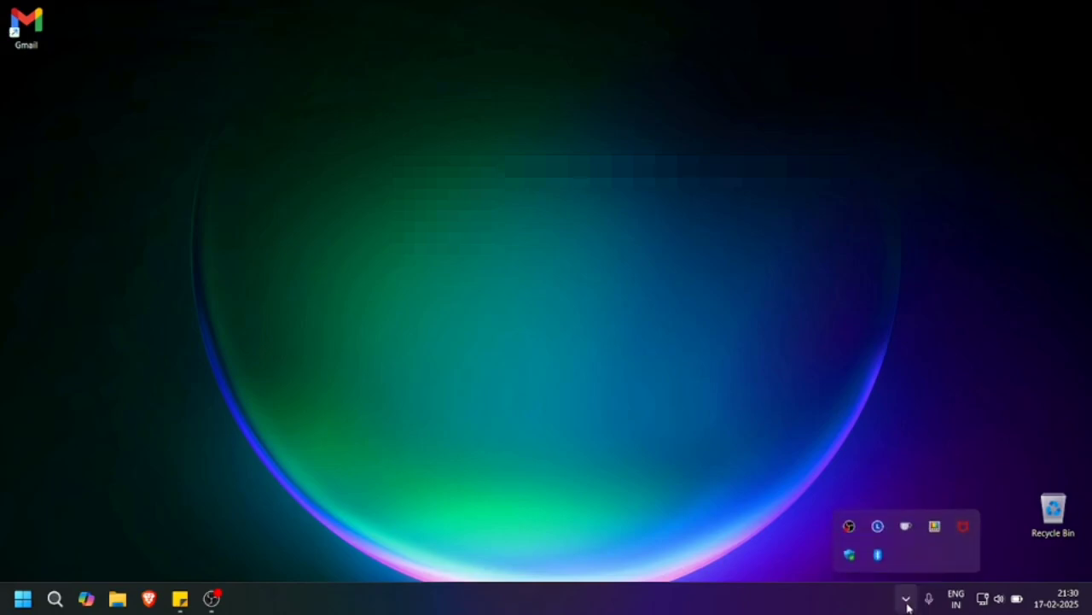
pyautogui.click(906, 600)
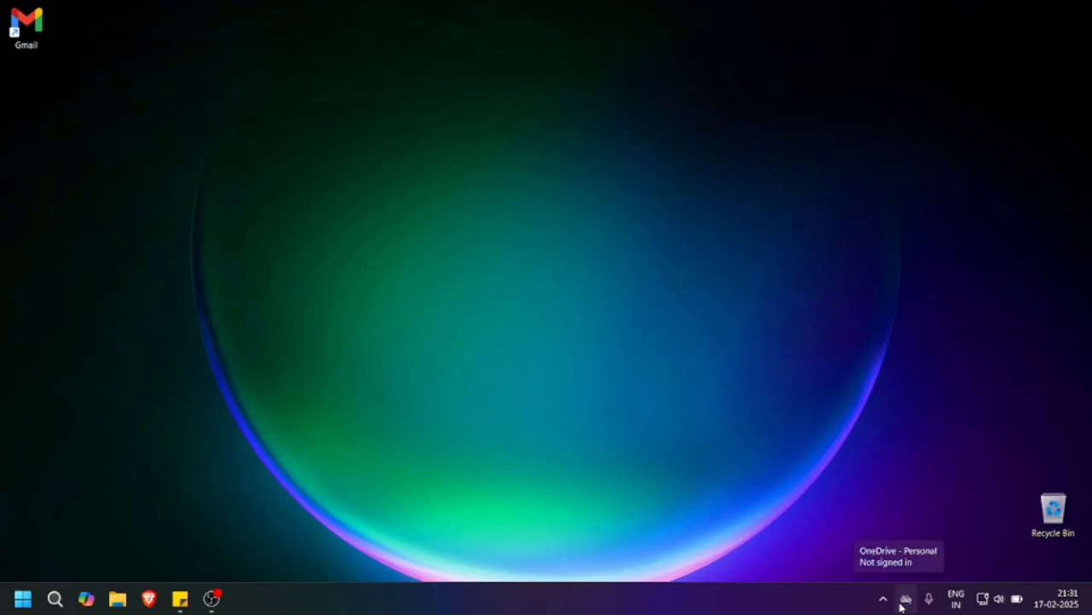
# - Sign back in with the account e-mail, reaching the 'Your OneDrive folder' setup page
pyautogui.click(903, 604)
pyautogui.click(906, 308)
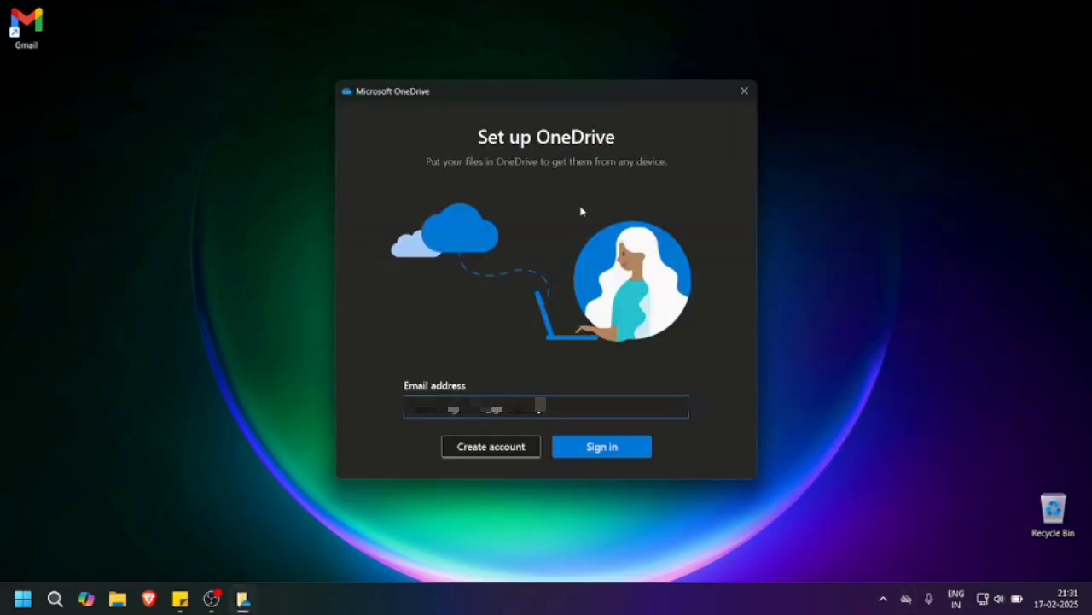
pyautogui.click(629, 455)
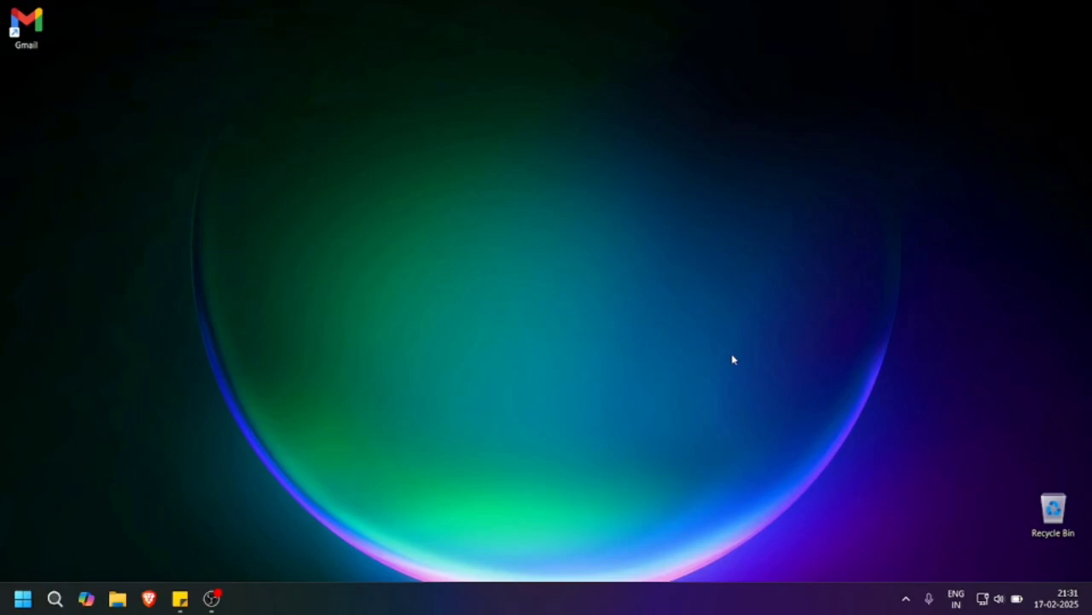
pyautogui.click(906, 598)
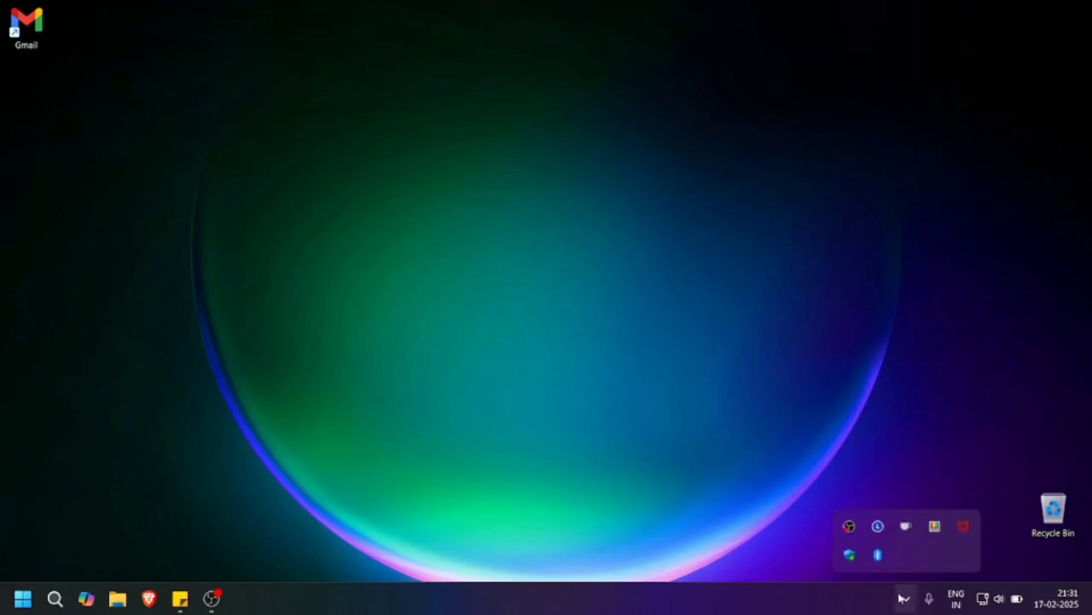
pyautogui.click(884, 598)
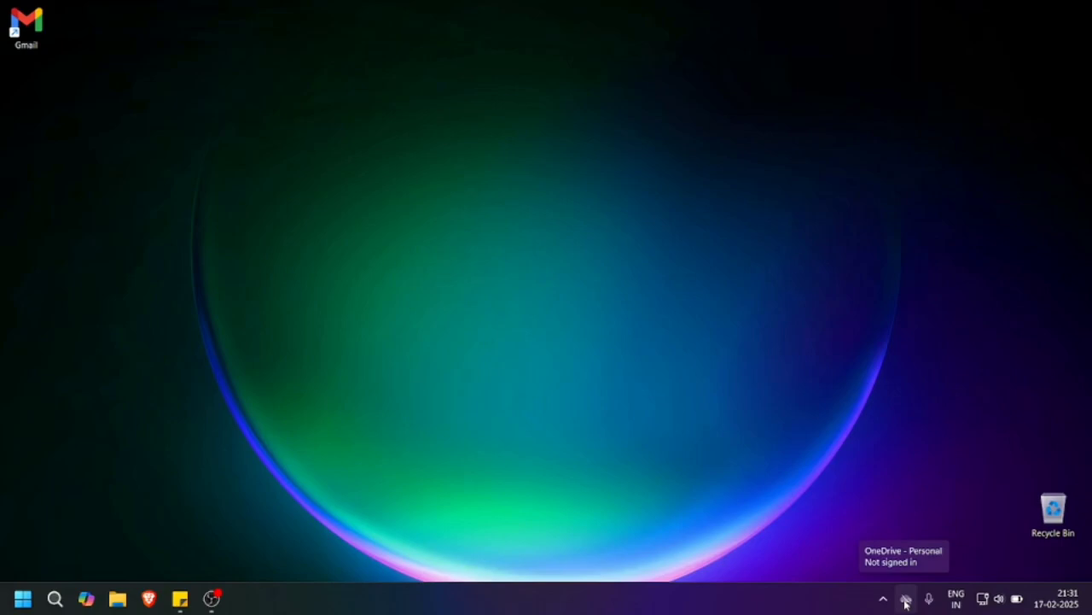
pyautogui.click(905, 600)
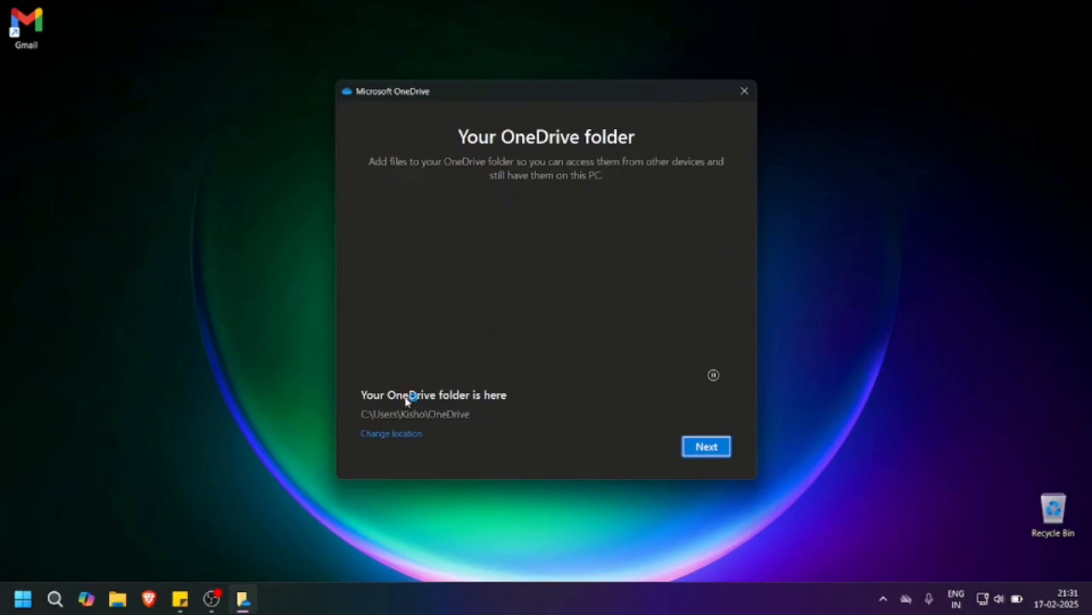
# - Keep the existing OneDrive folder on this PC and continue past the folder page
pyautogui.click(707, 446)
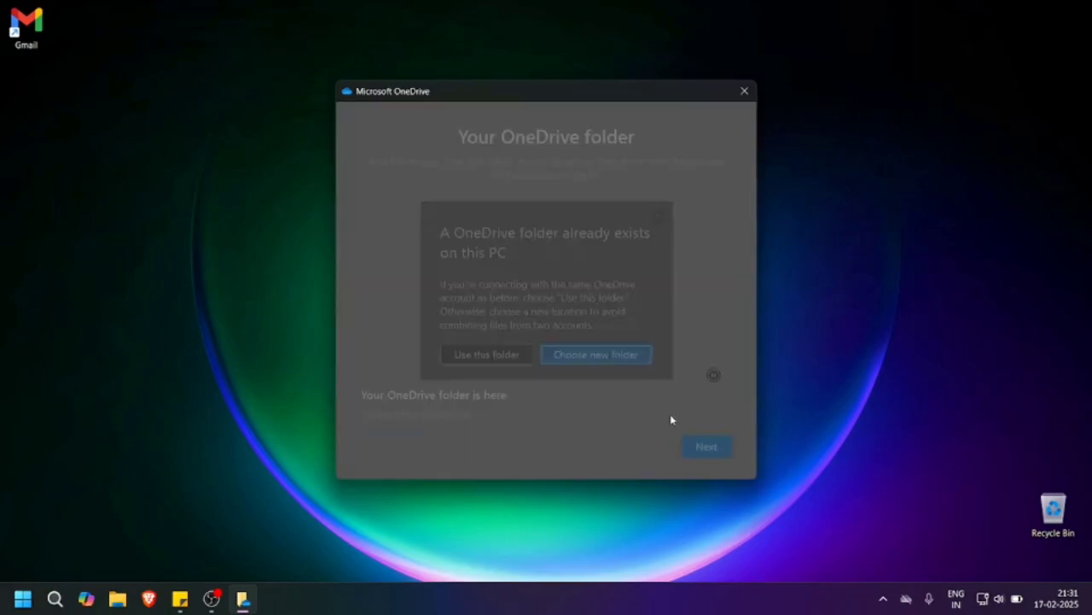
pyautogui.click(555, 363)
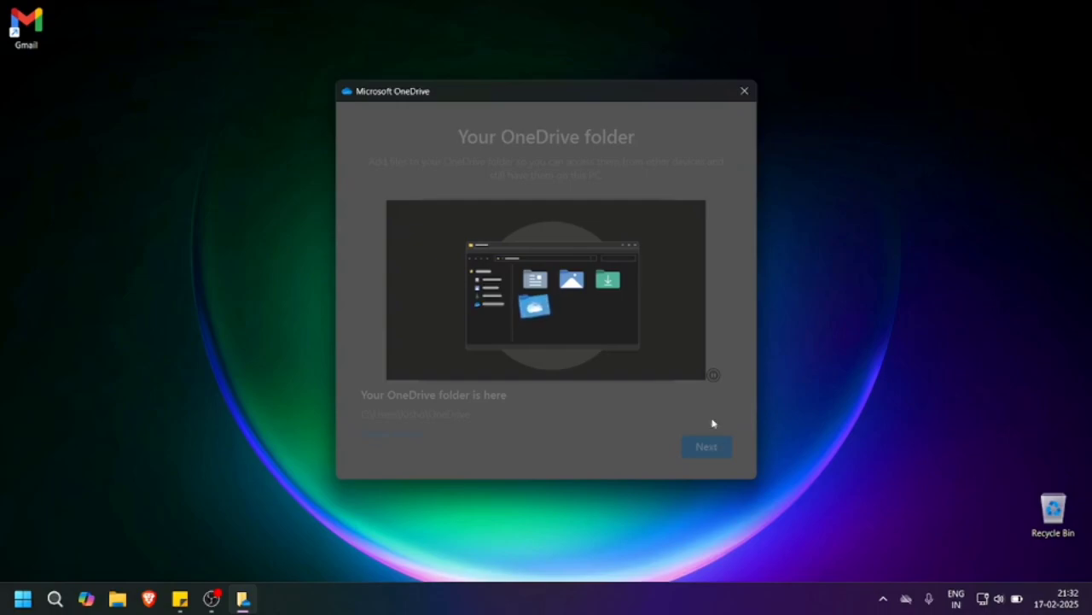
pyautogui.click(211, 598)
pyautogui.moveTo(244, 599)
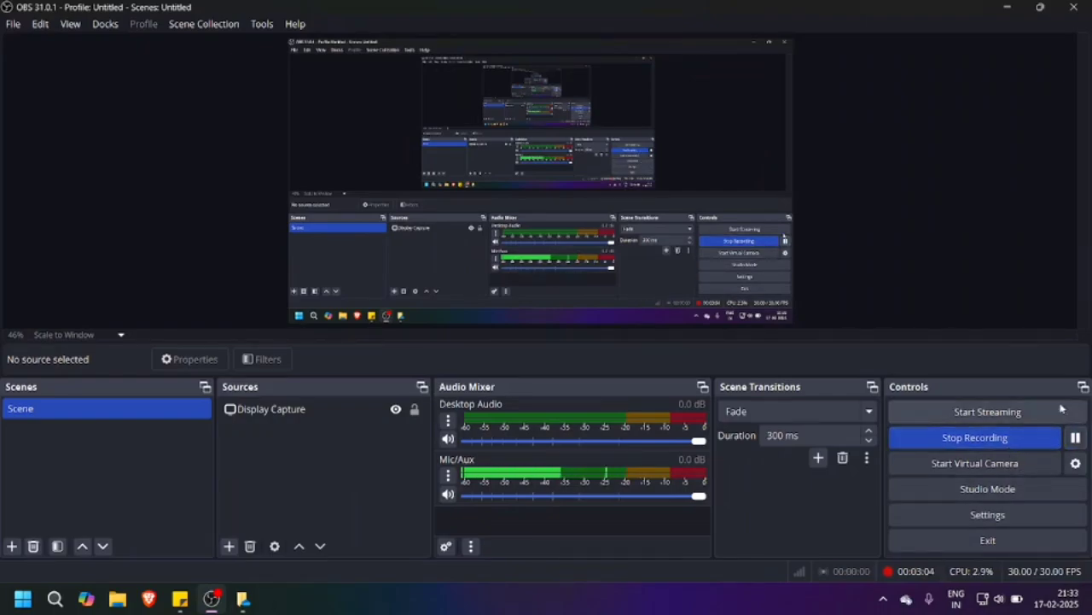
# - Skip PC folder backup for now and decline the Microsoft 365 upgrade
pyautogui.click(1008, 6)
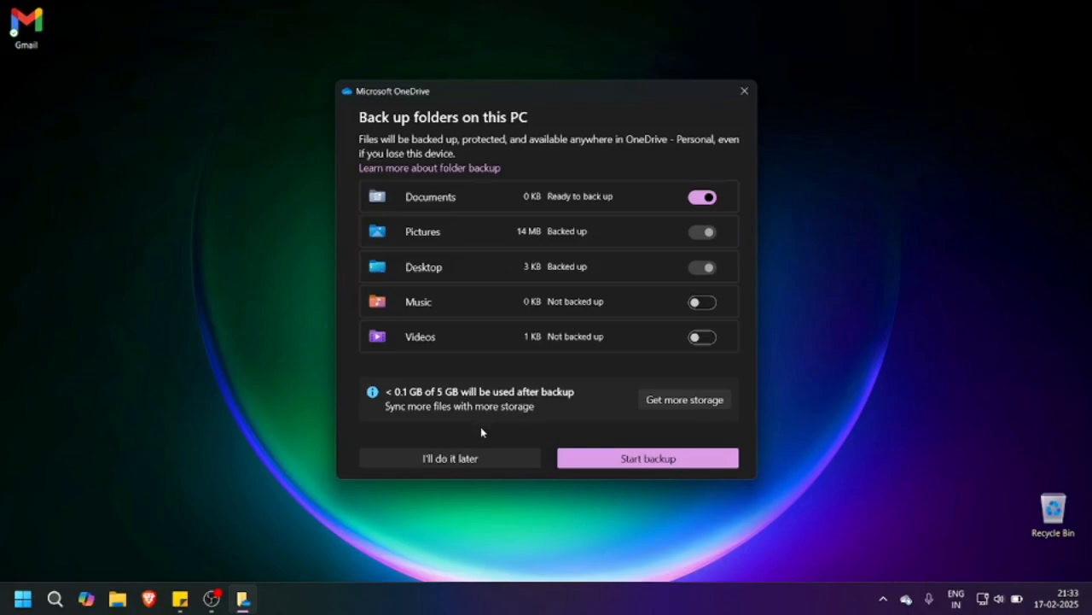
pyautogui.click(481, 466)
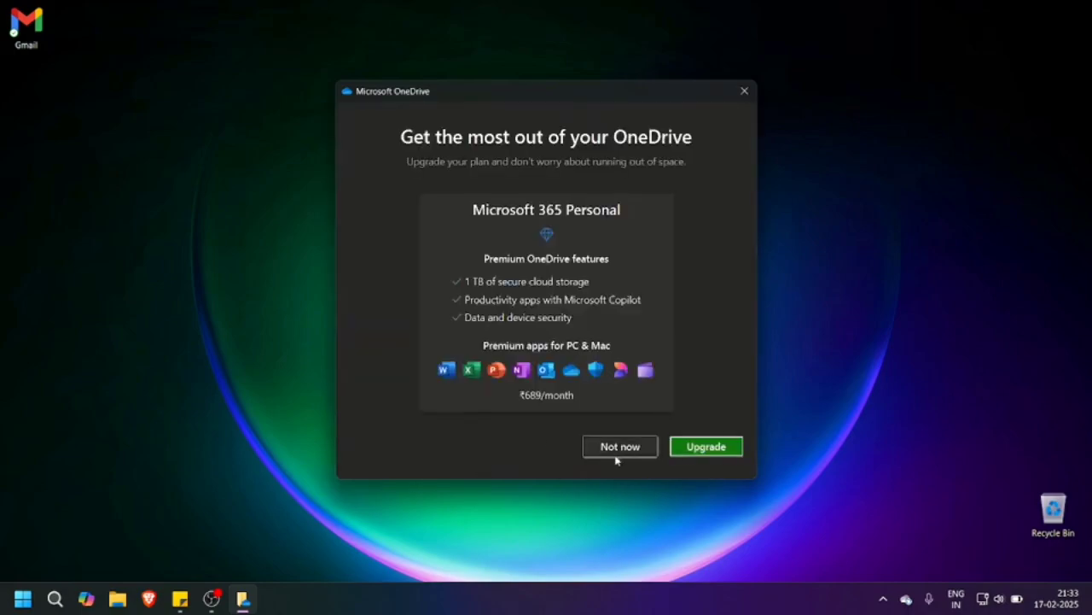
pyautogui.click(618, 450)
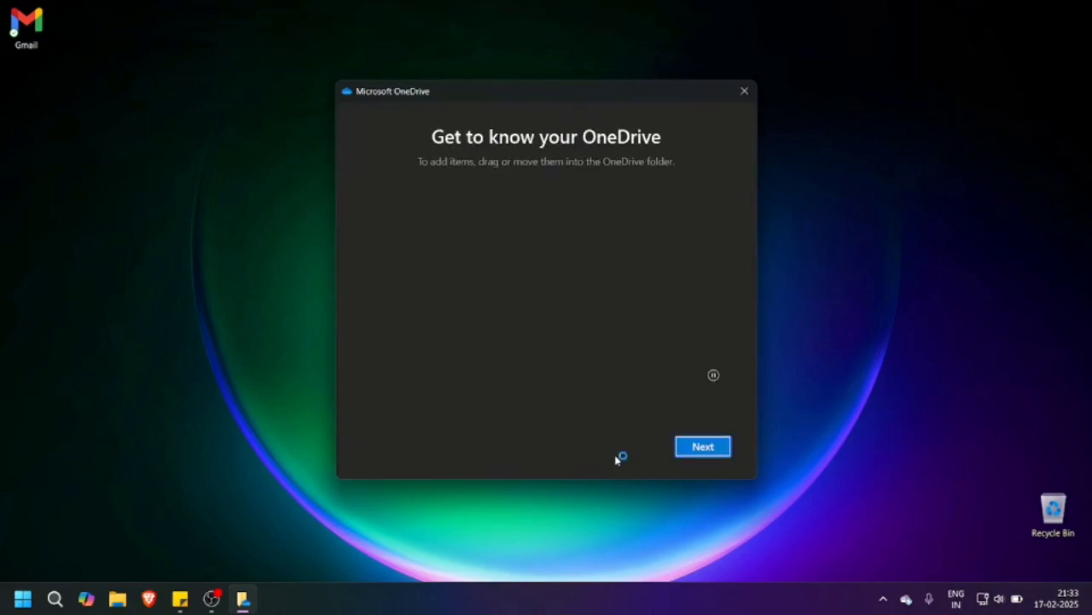
# - Advance through the OneDrive tour pages and finish setup, skipping the mobile app
pyautogui.click(712, 450)
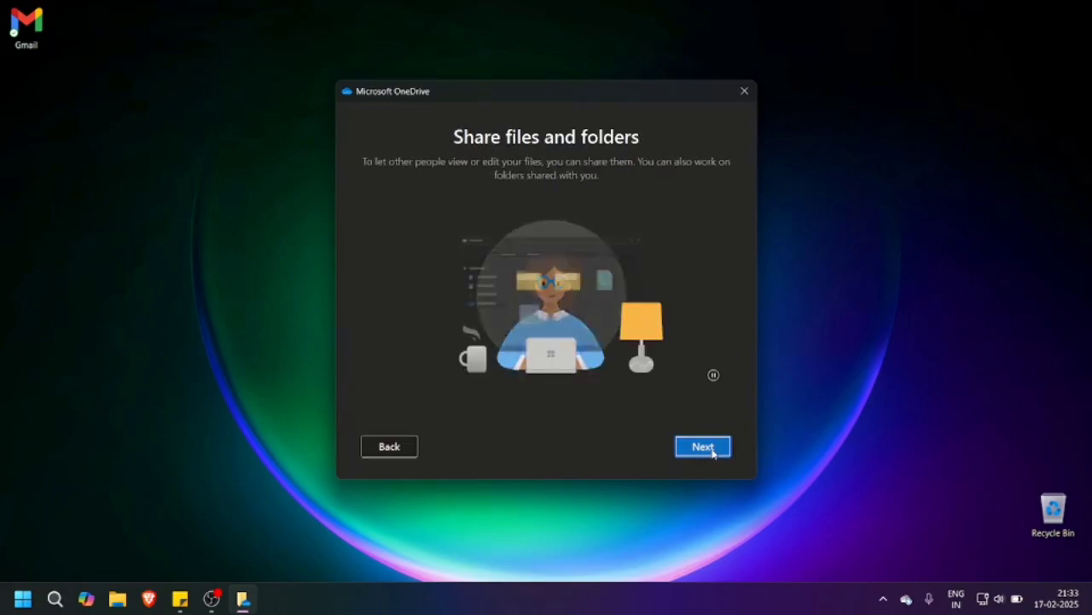
pyautogui.click(713, 451)
pyautogui.click(714, 451)
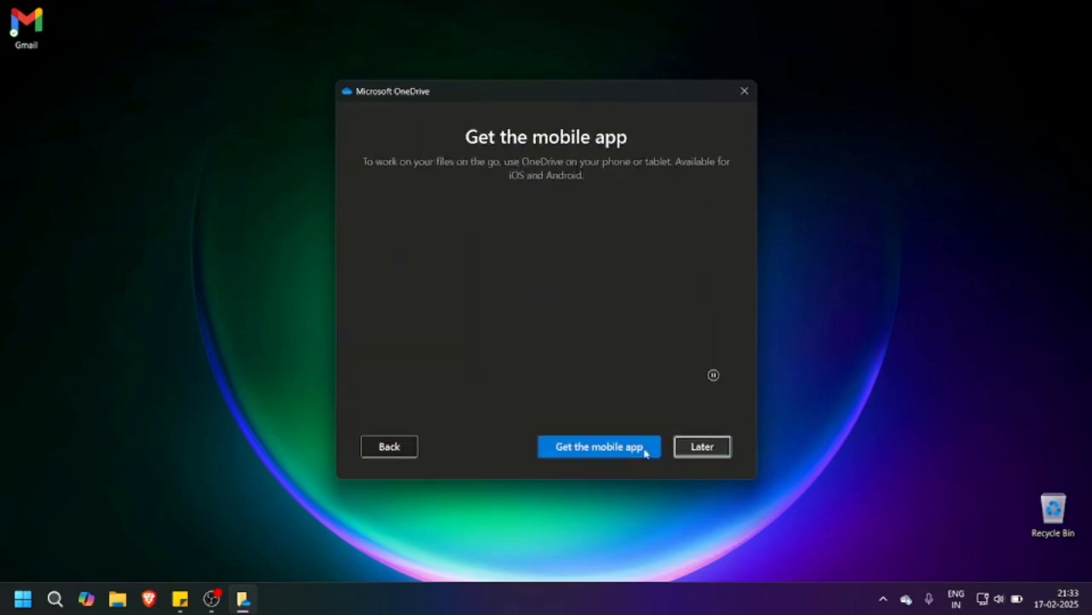
pyautogui.click(708, 449)
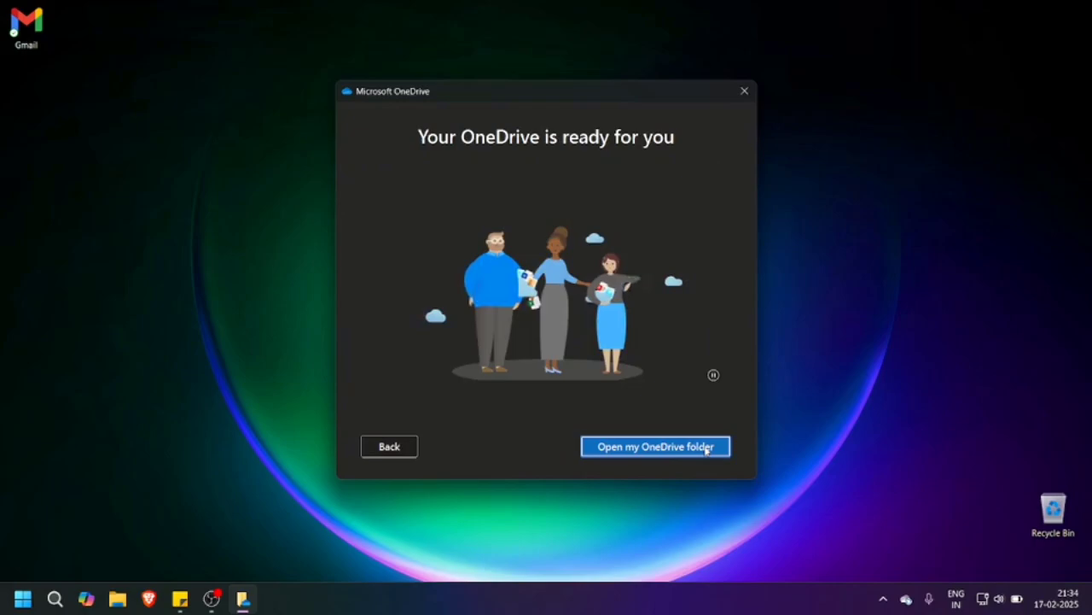
pyautogui.click(404, 450)
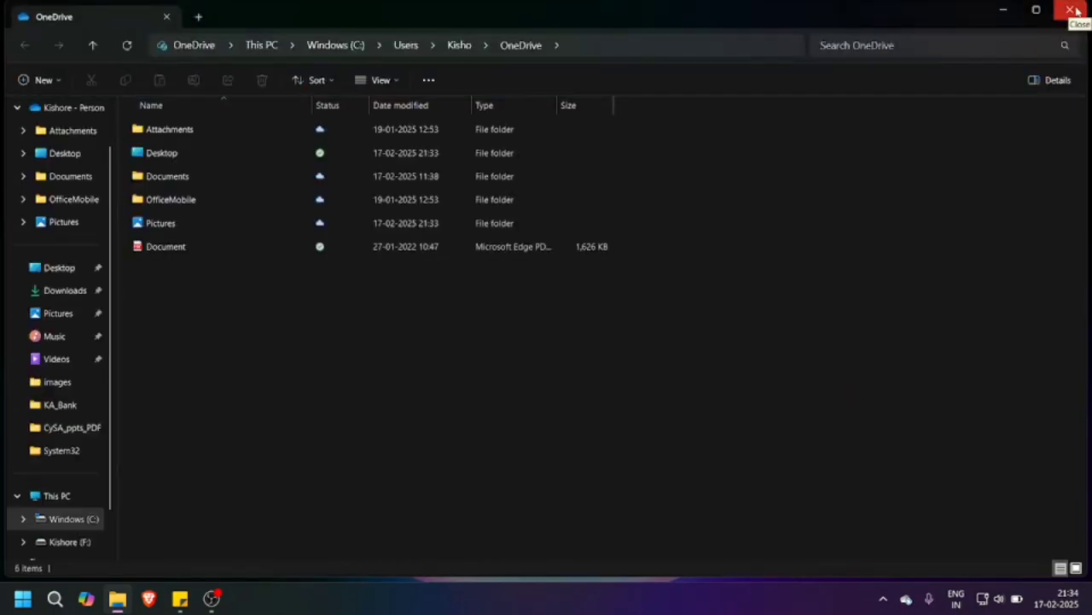
# - Close the OneDrive folder in File Explorer and dismiss the Personal Vault shortcut notification
pyautogui.click(1073, 11)
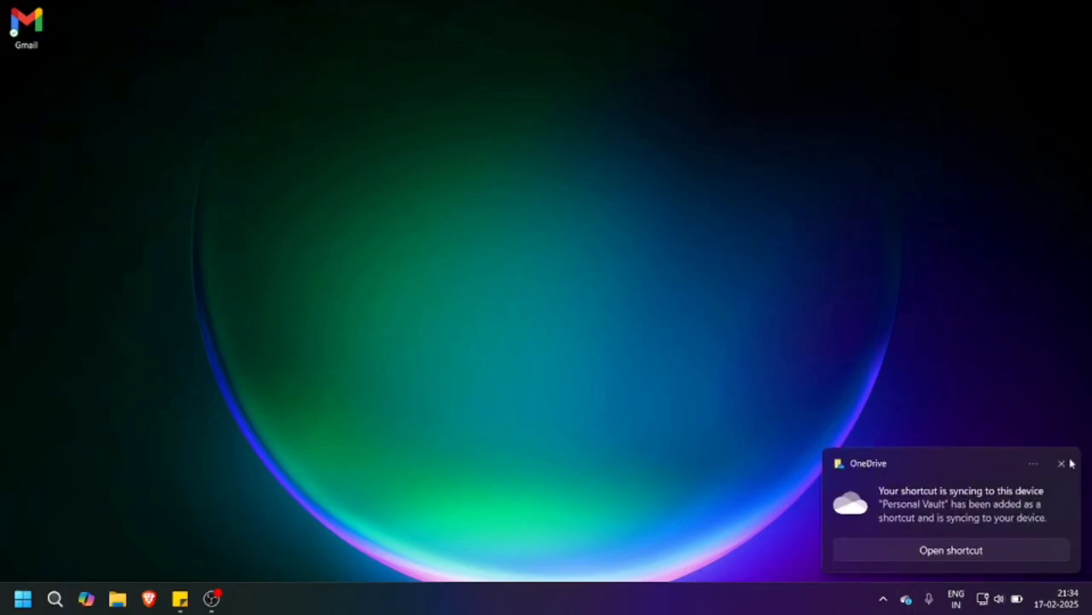
pyautogui.click(1064, 464)
# - Confirm files are synced in the OneDrive panel, dismiss the privacy notice, and close it
pyautogui.click(906, 599)
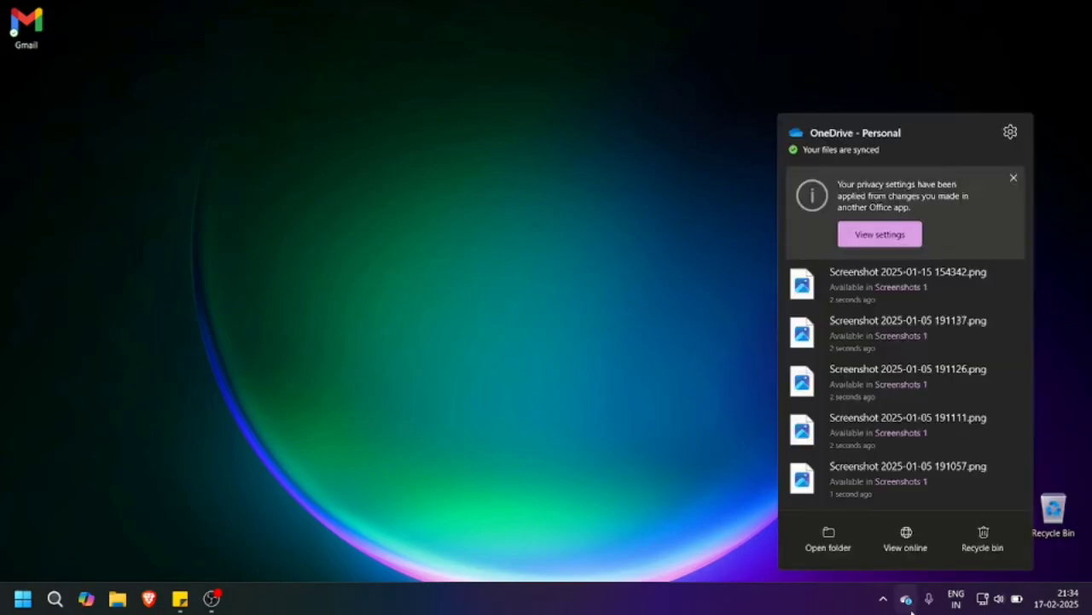
pyautogui.moveTo(905, 379)
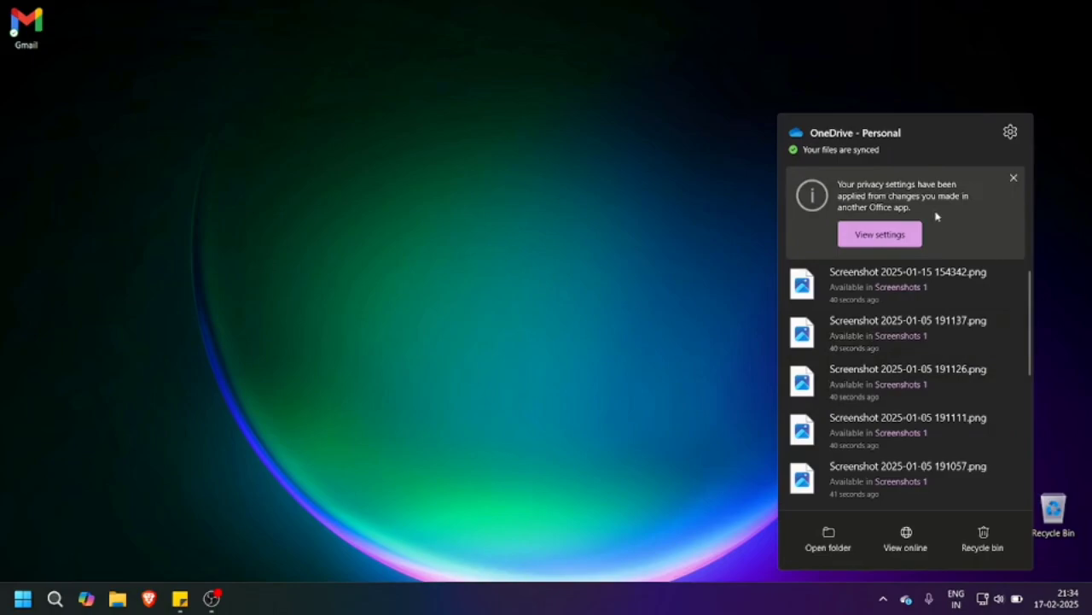
pyautogui.click(1013, 179)
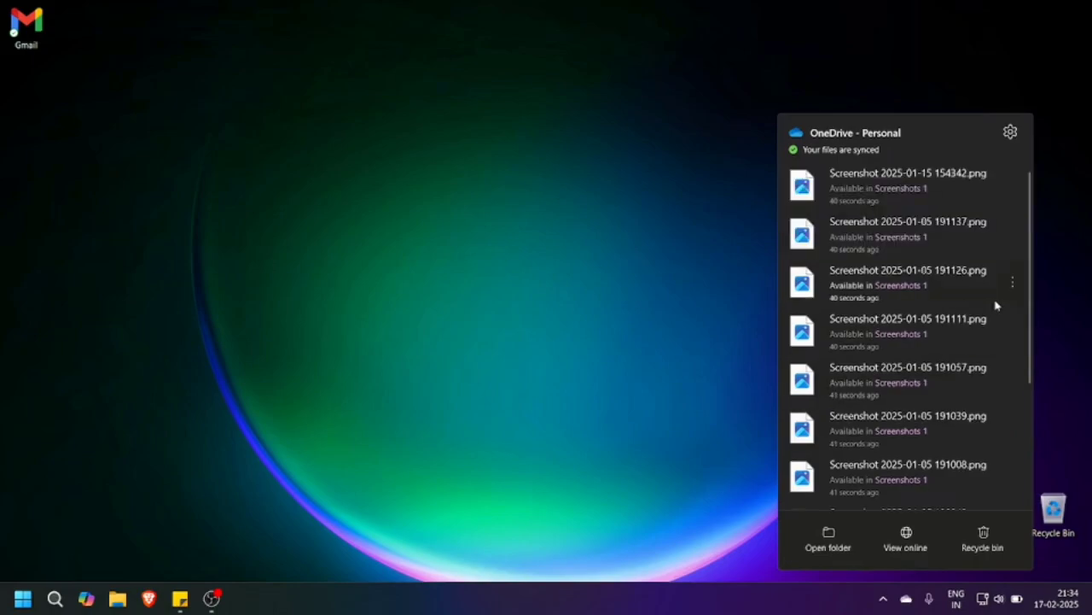
pyautogui.click(1055, 237)
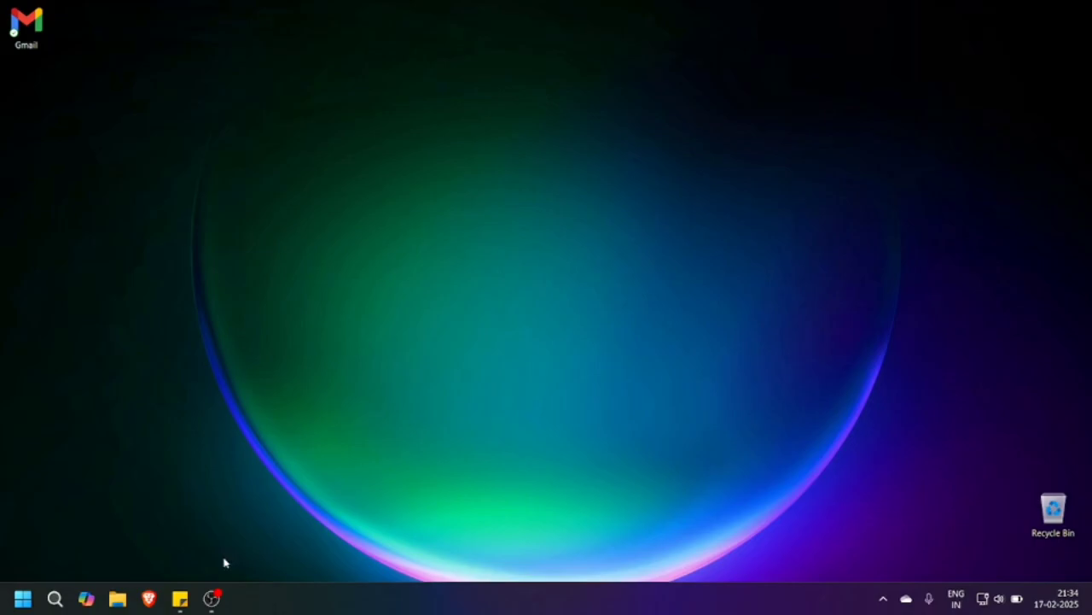
pyautogui.click(211, 598)
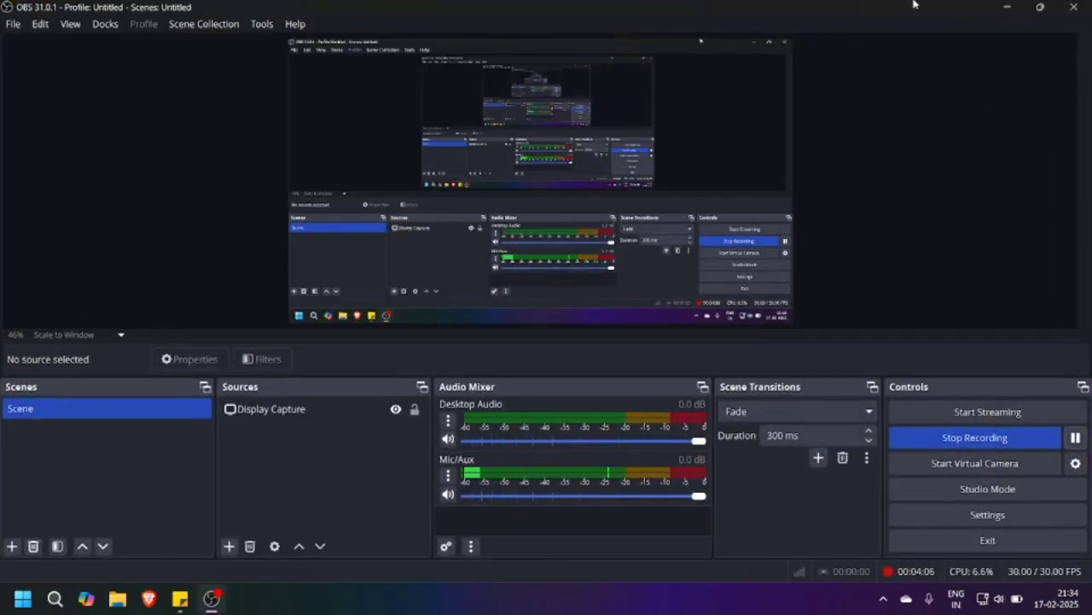
pyautogui.click(1003, 5)
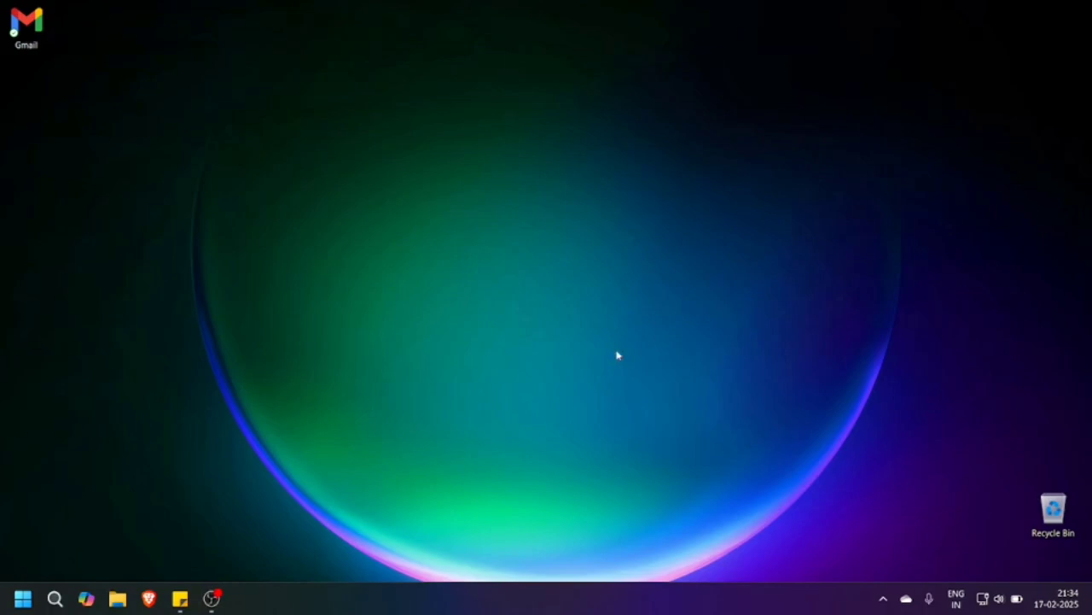
pyautogui.click(907, 599)
pyautogui.click(907, 599)
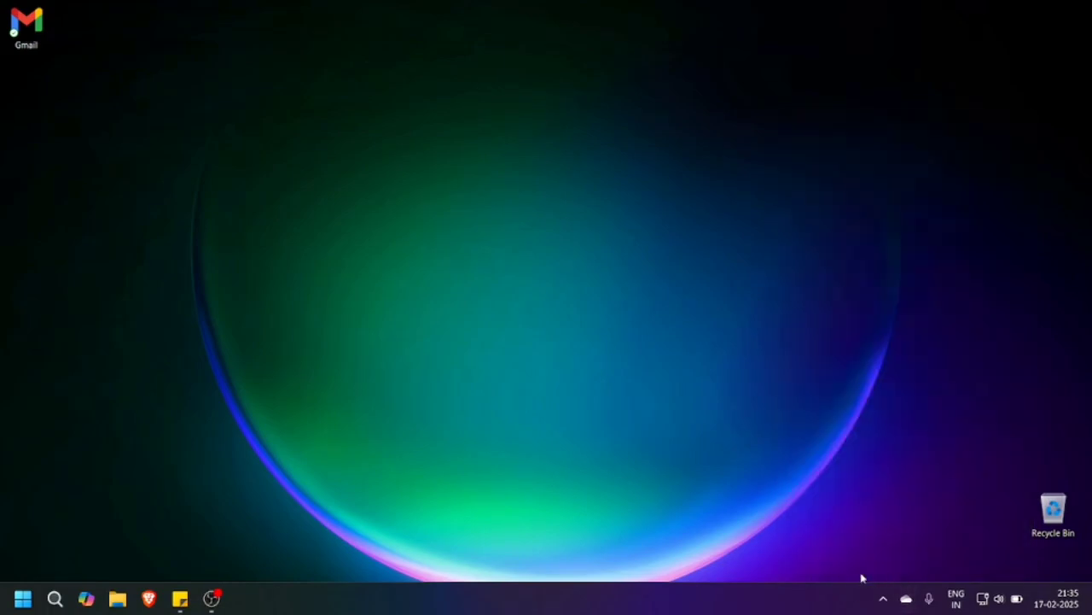